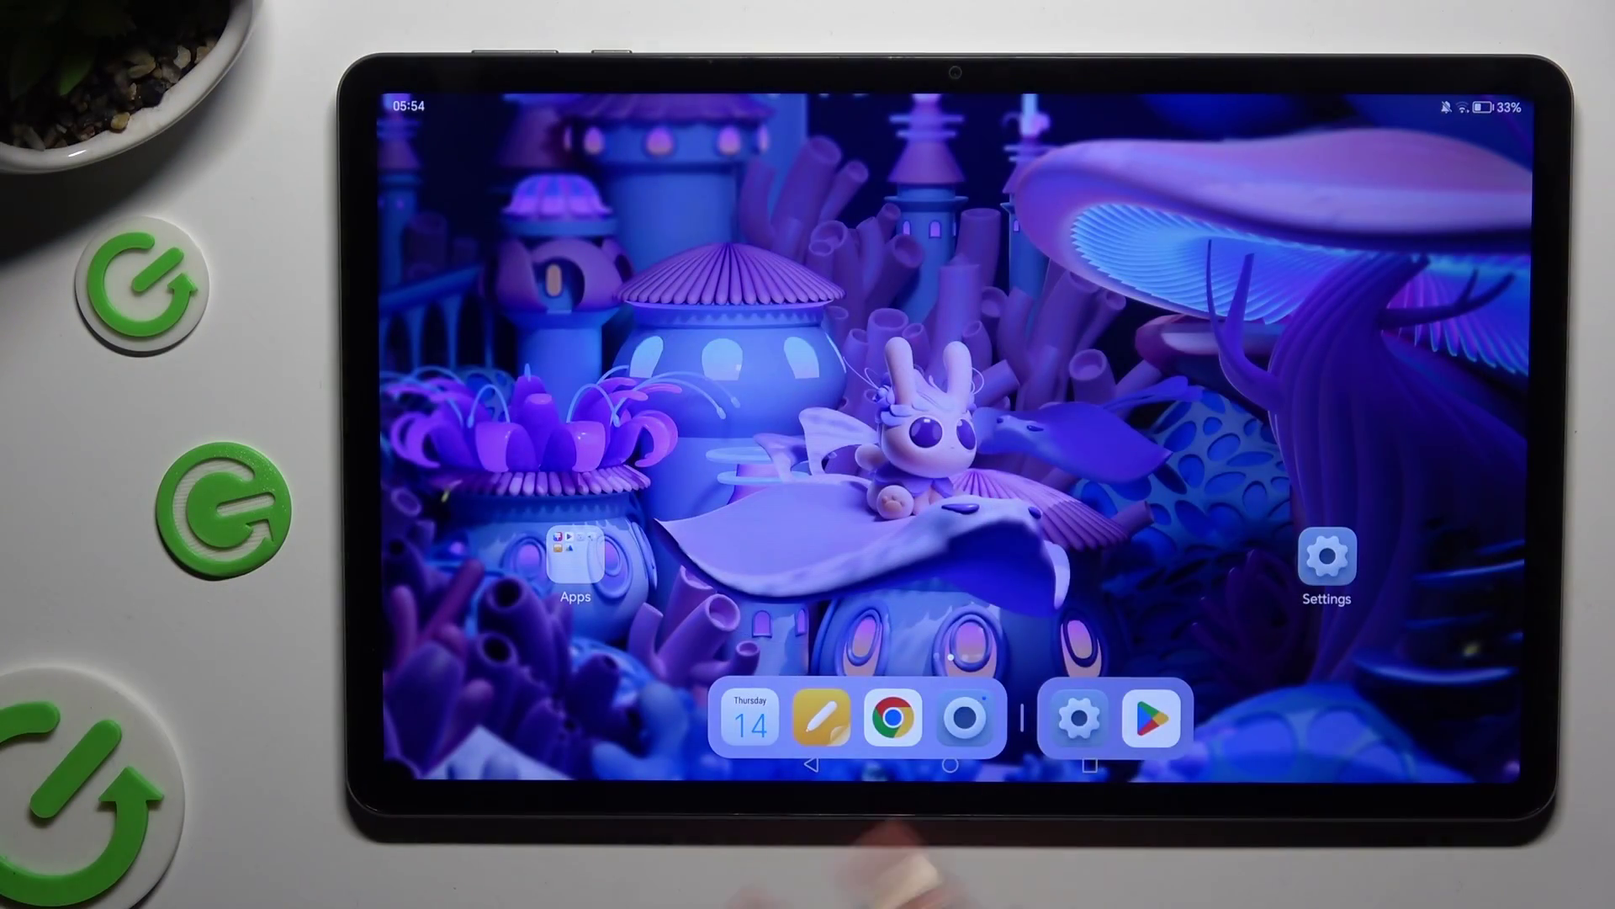
Step: Start a blank note from the Notes dock icon and expand the SwiftKey toolbar
left_click(823, 718)
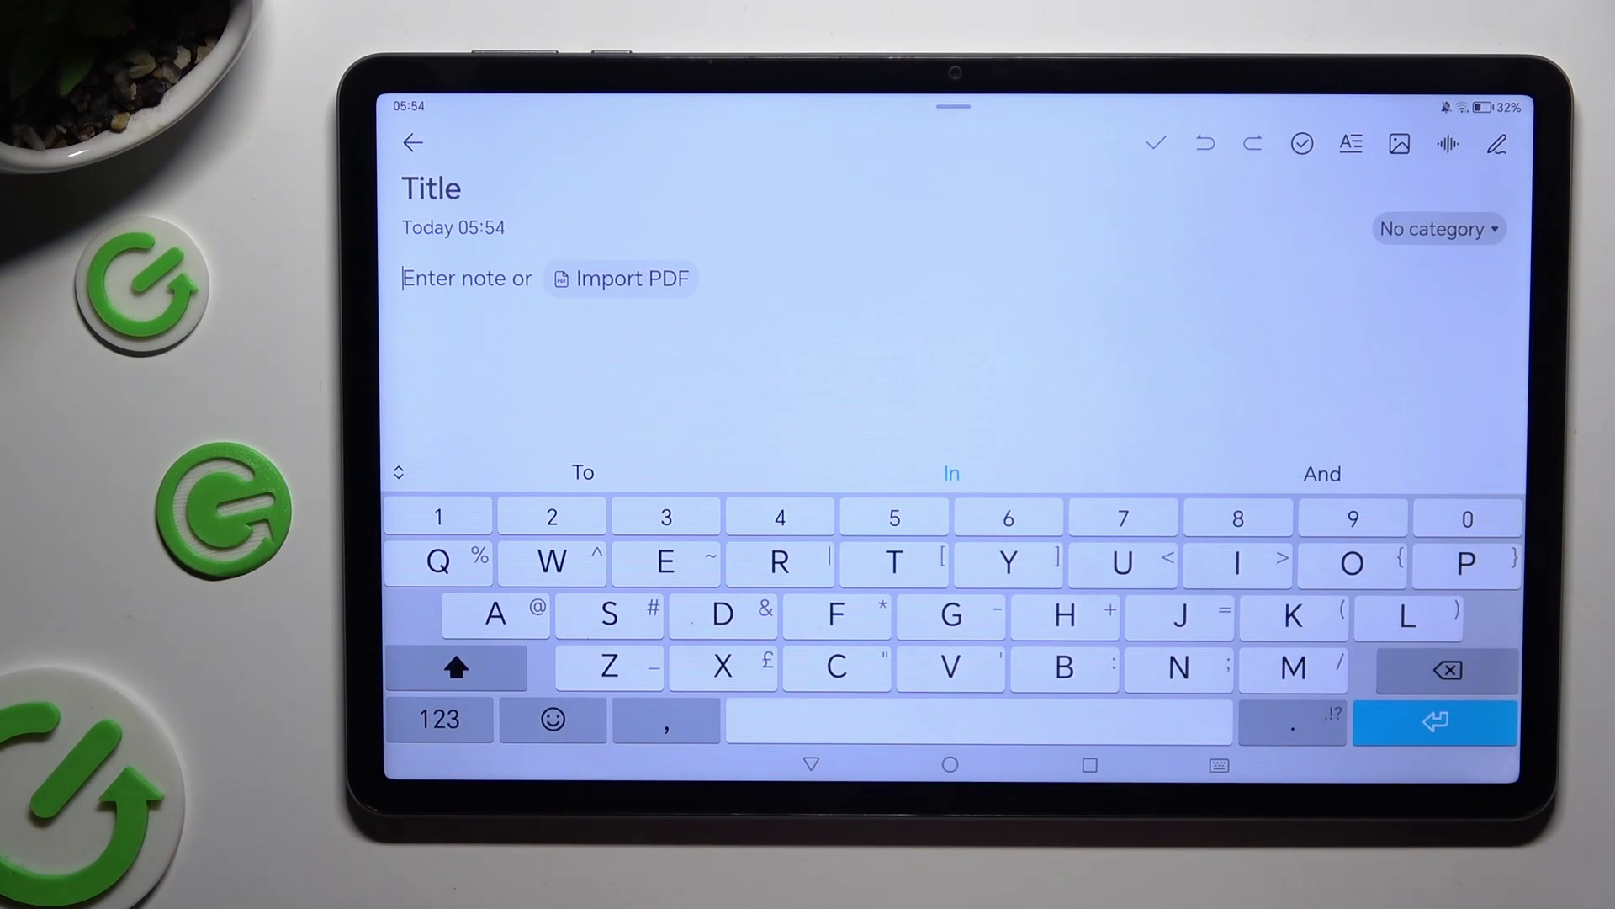
left_click(398, 472)
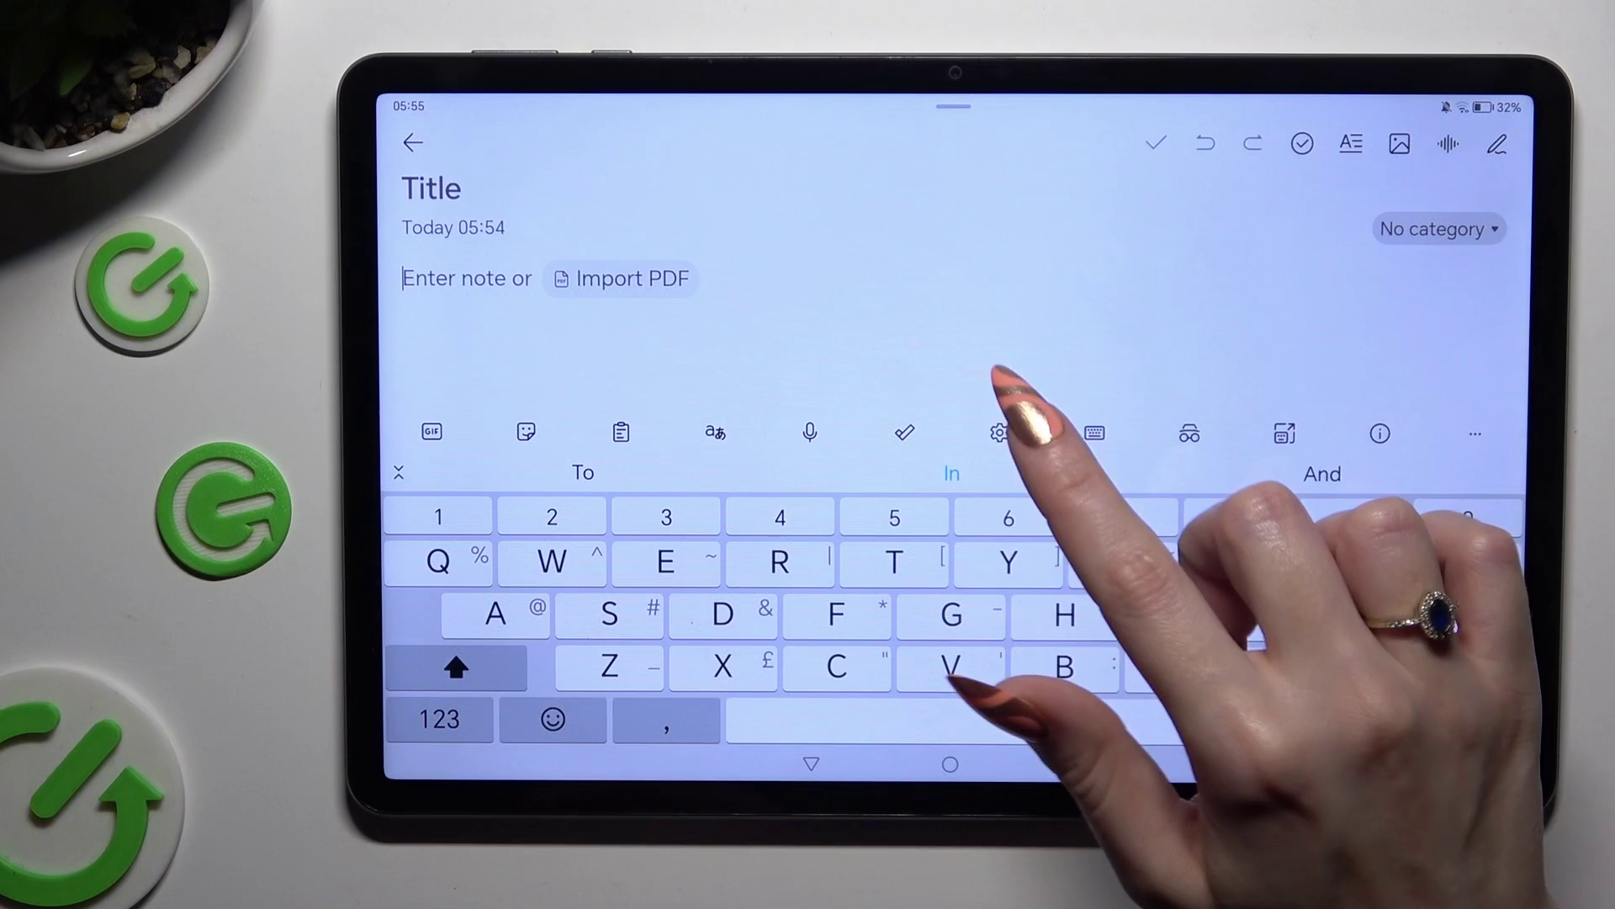
Step: Turn on the Voice typing toggle under Rich input in SwiftKey settings
left_click(999, 432)
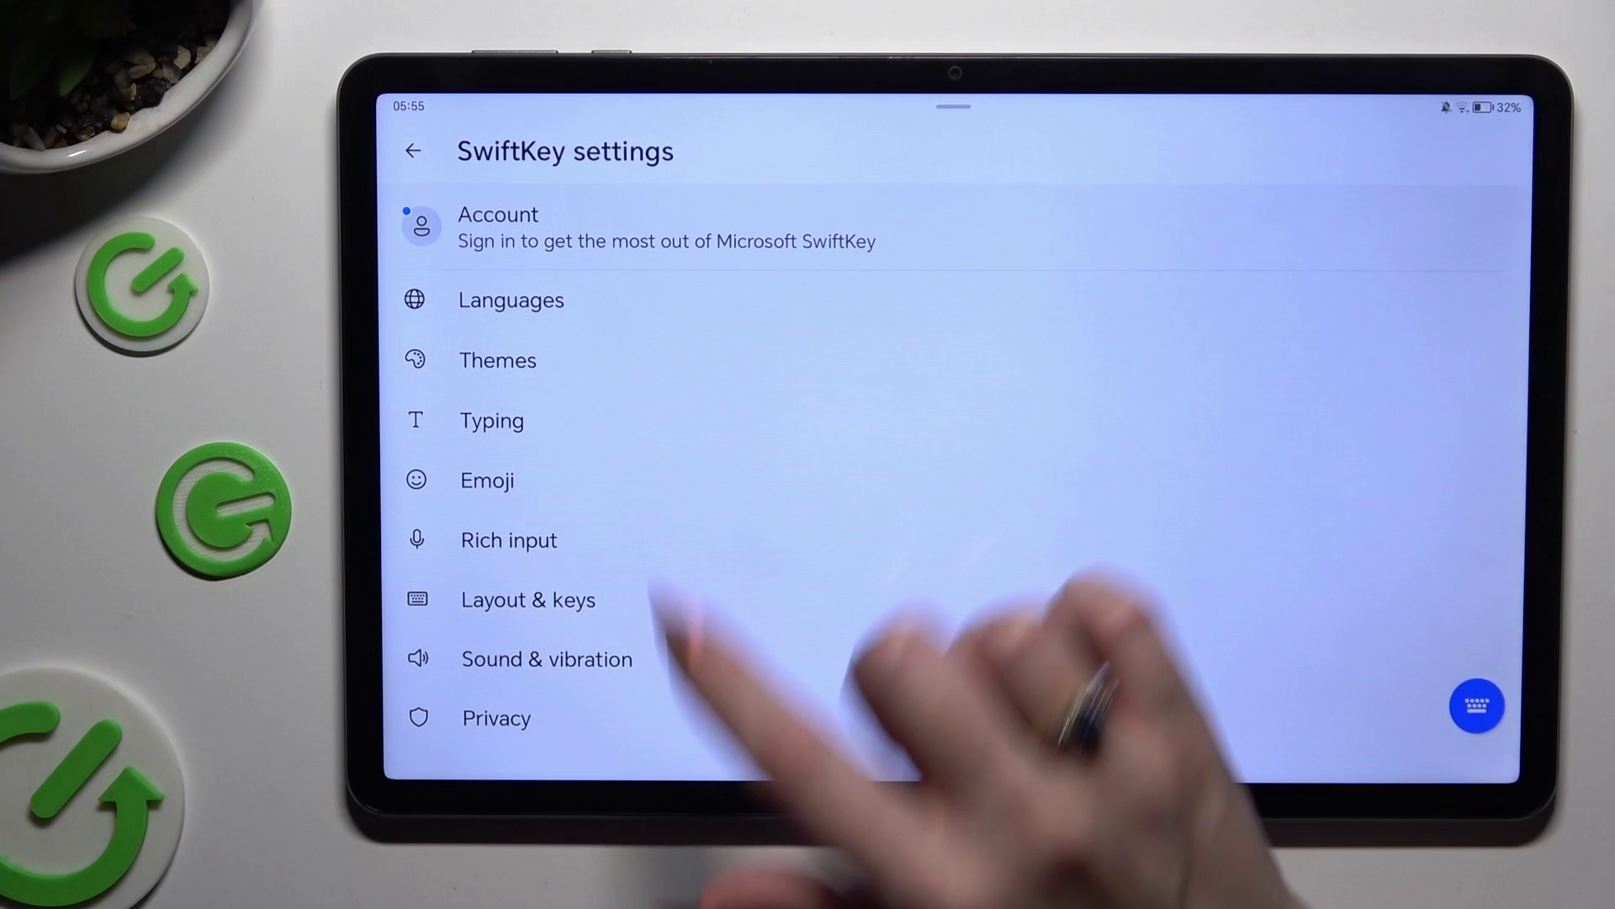
left_click(508, 541)
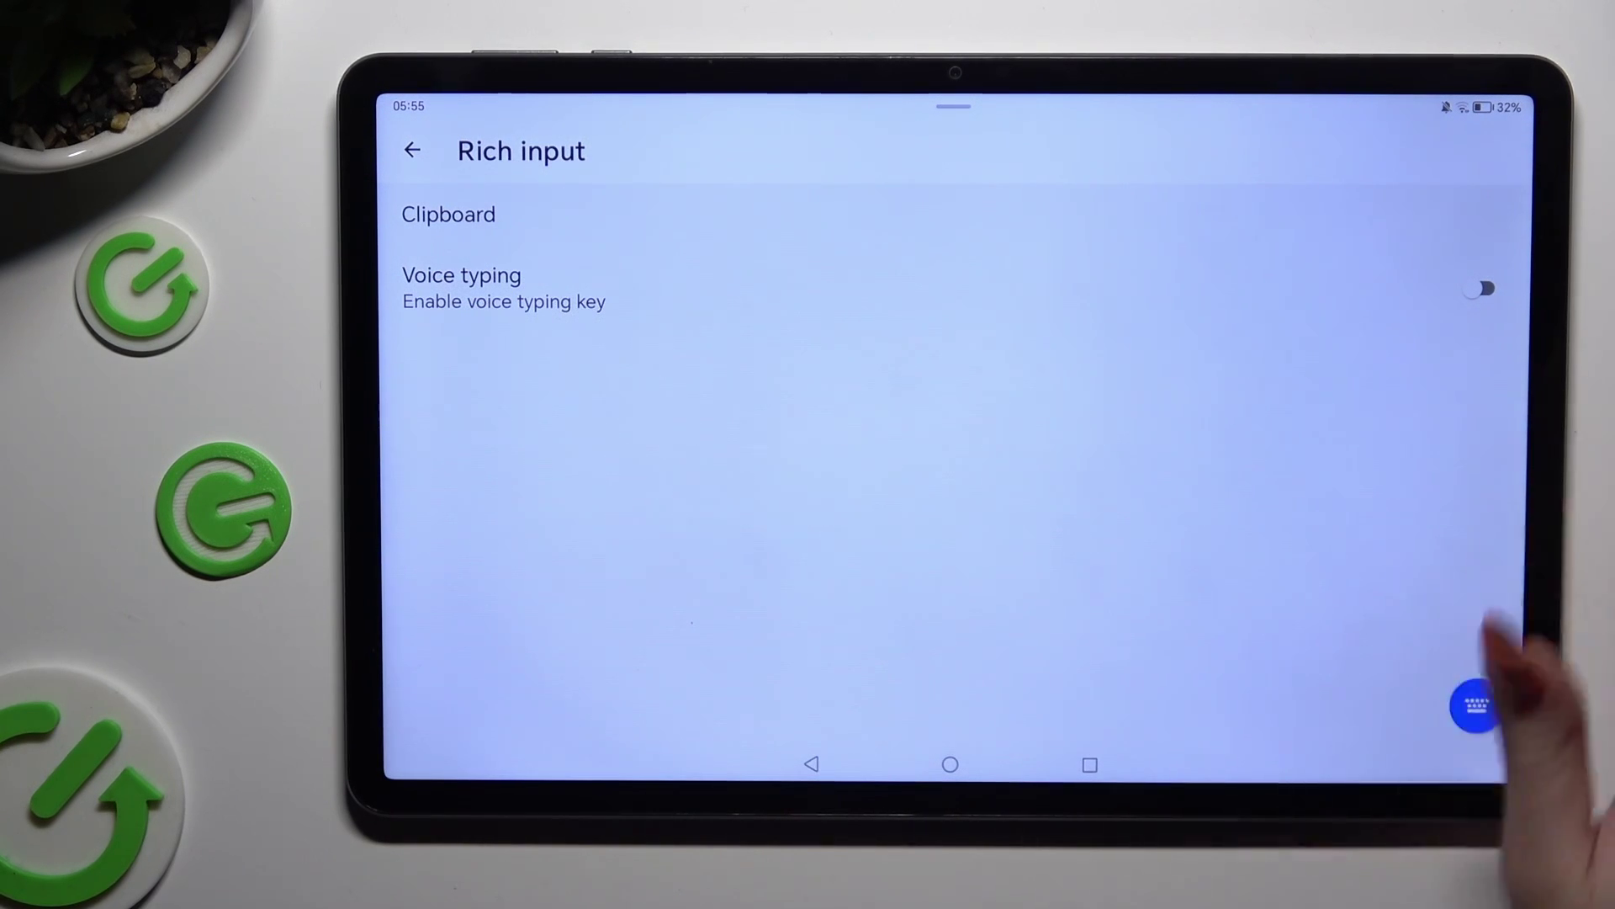
left_click(1482, 288)
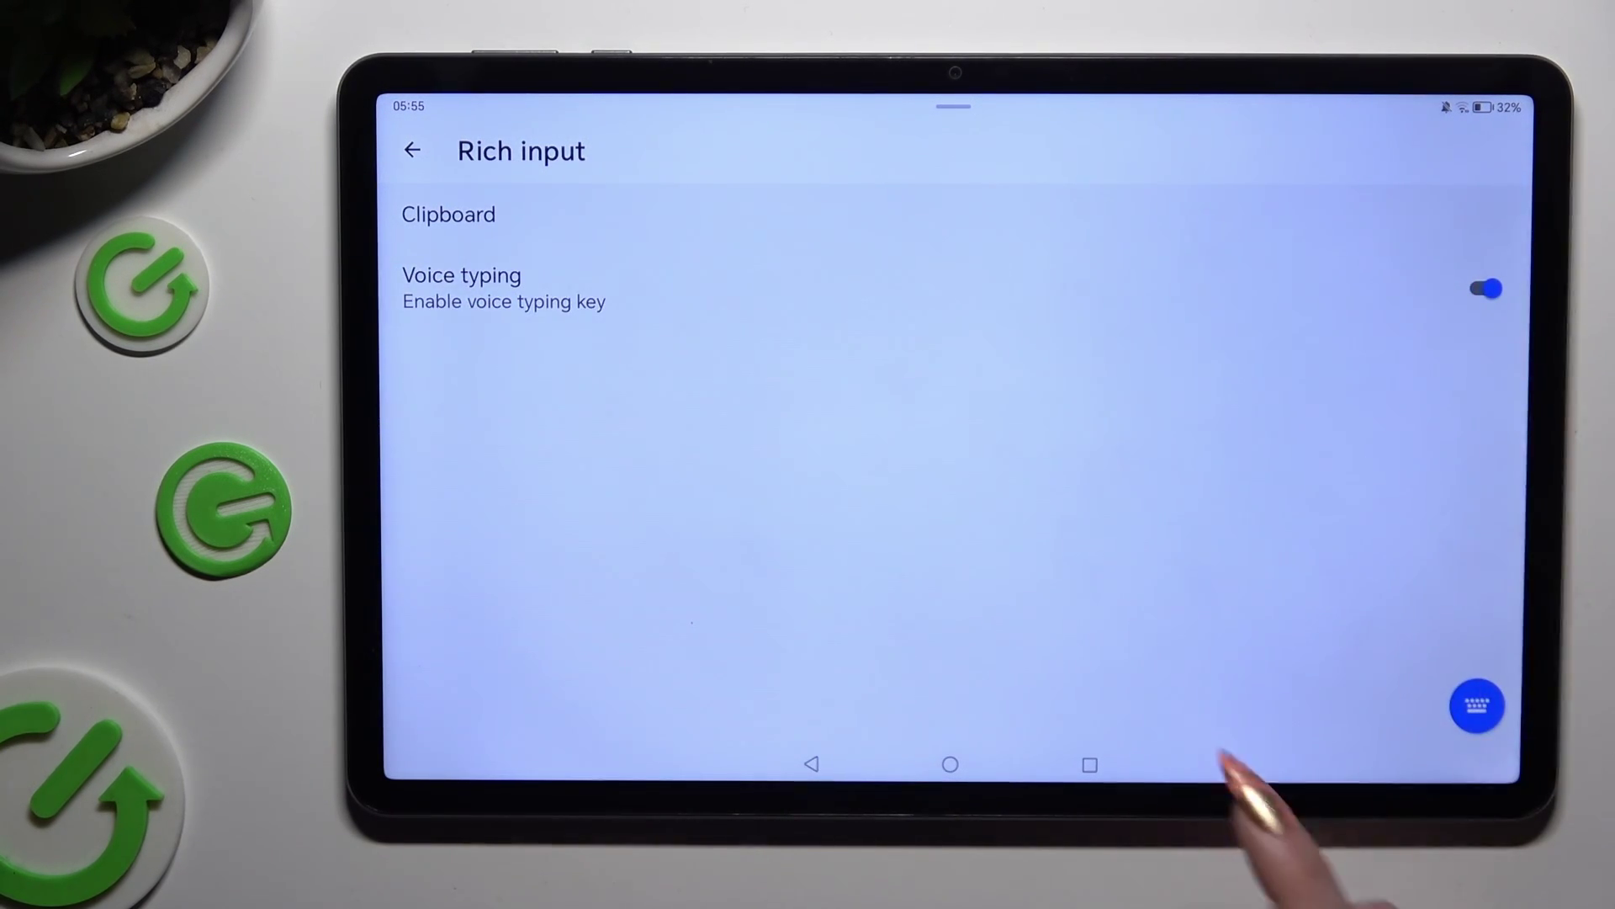
Step: Return to the blank note from recent apps with the keyboard up in its body
left_click(1090, 763)
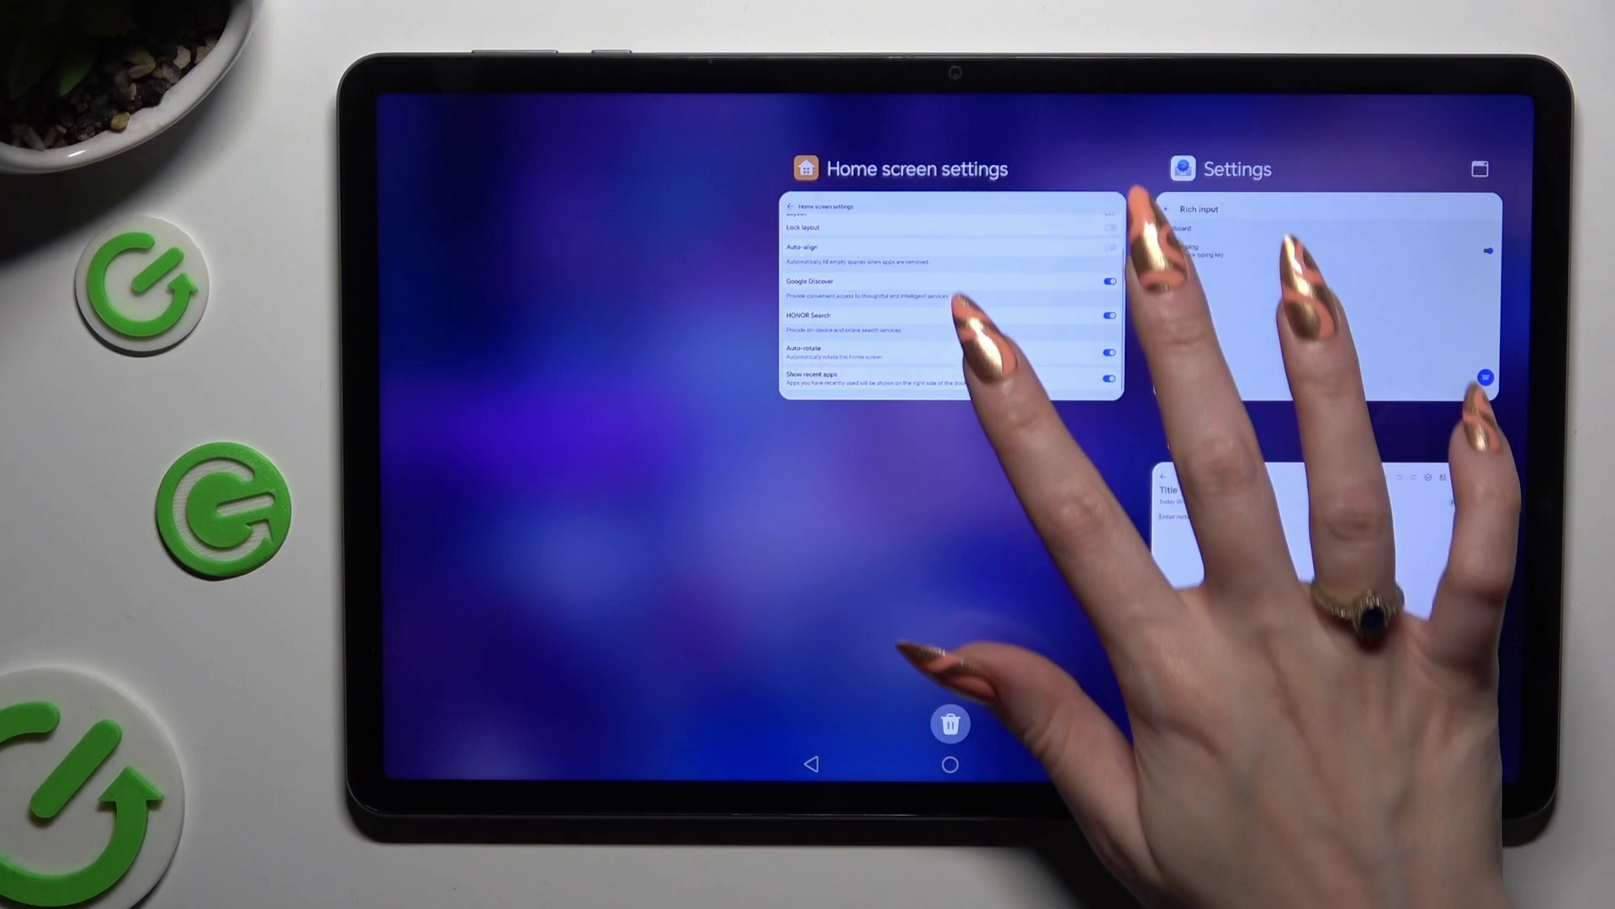
left_click(1200, 568)
left_click(883, 506)
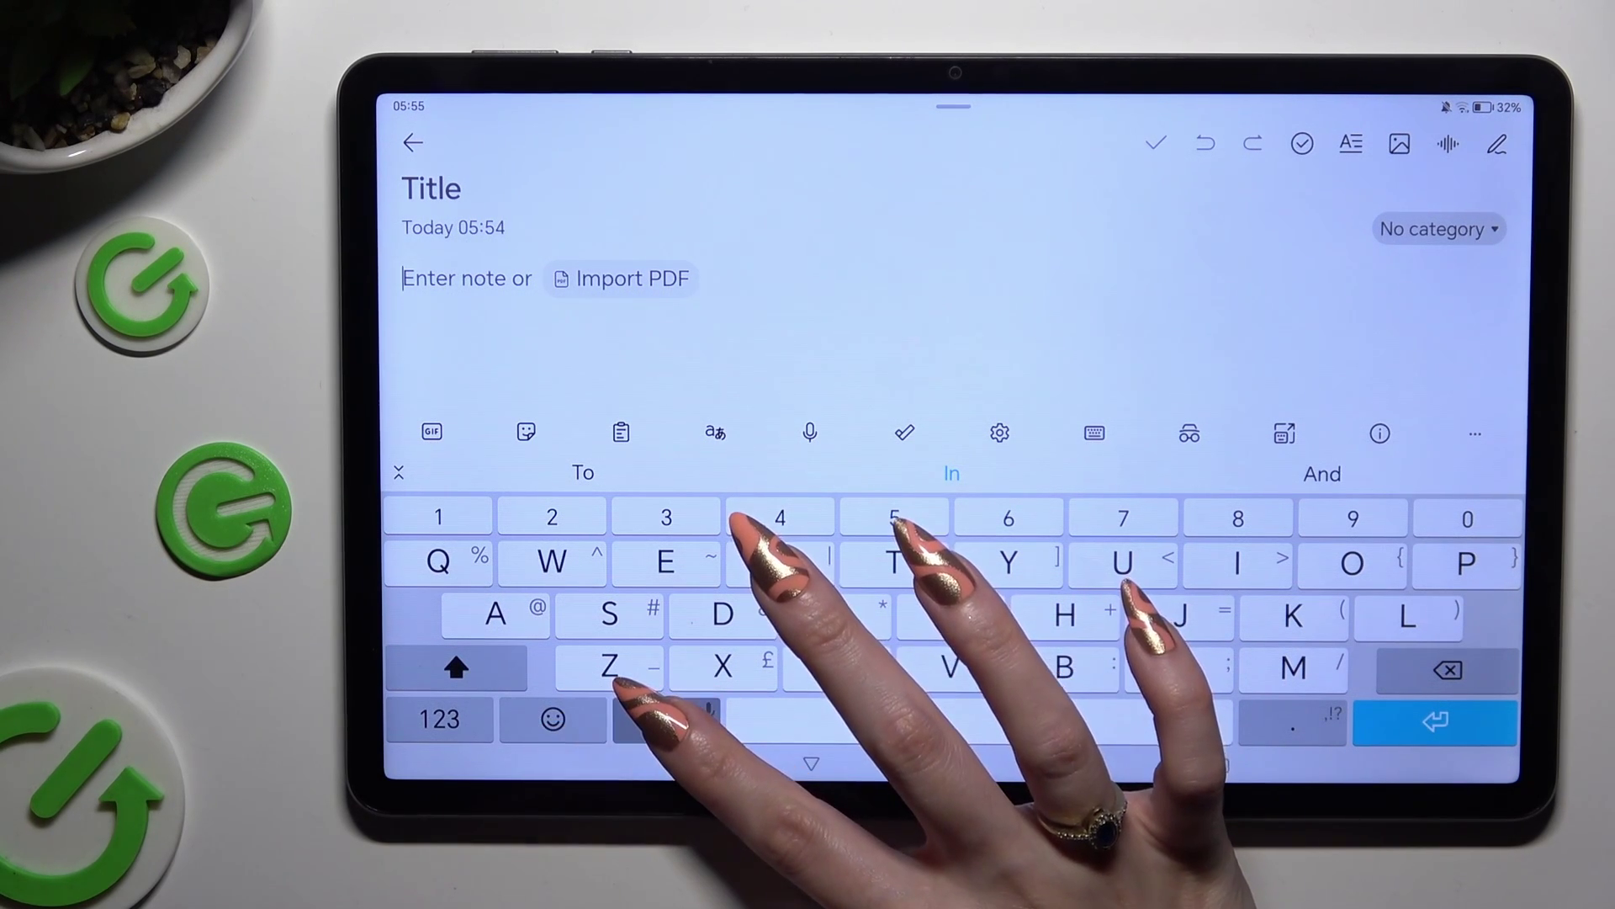
Step: Dictate with Google voice typing, then trim the text to 'As you can see voice typing'
left_click(811, 765)
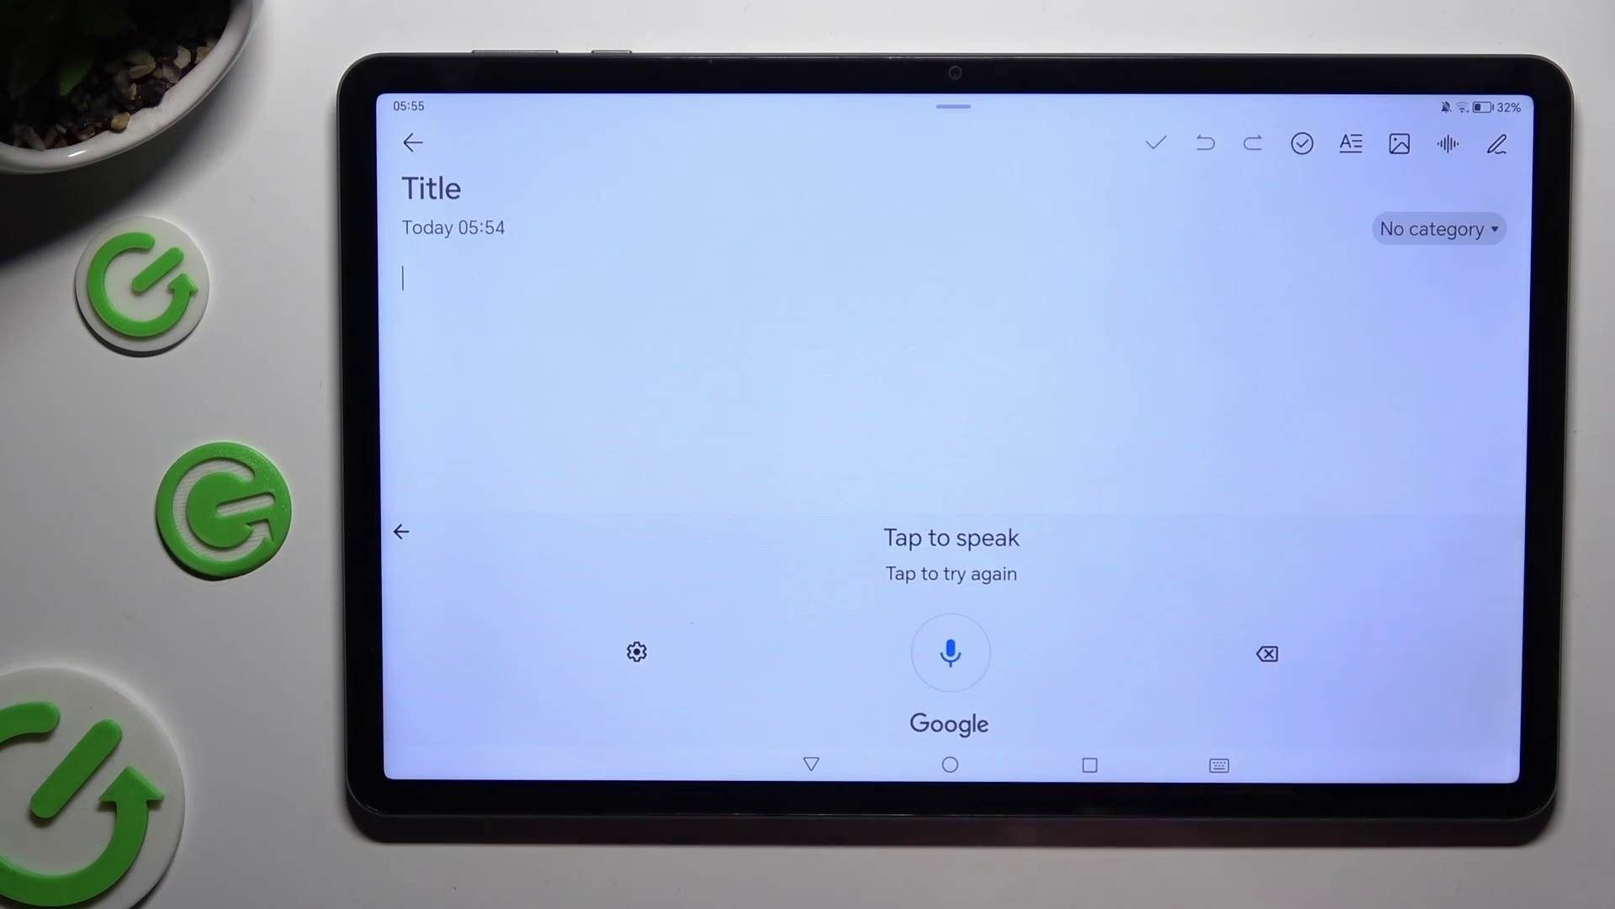
left_click(959, 581)
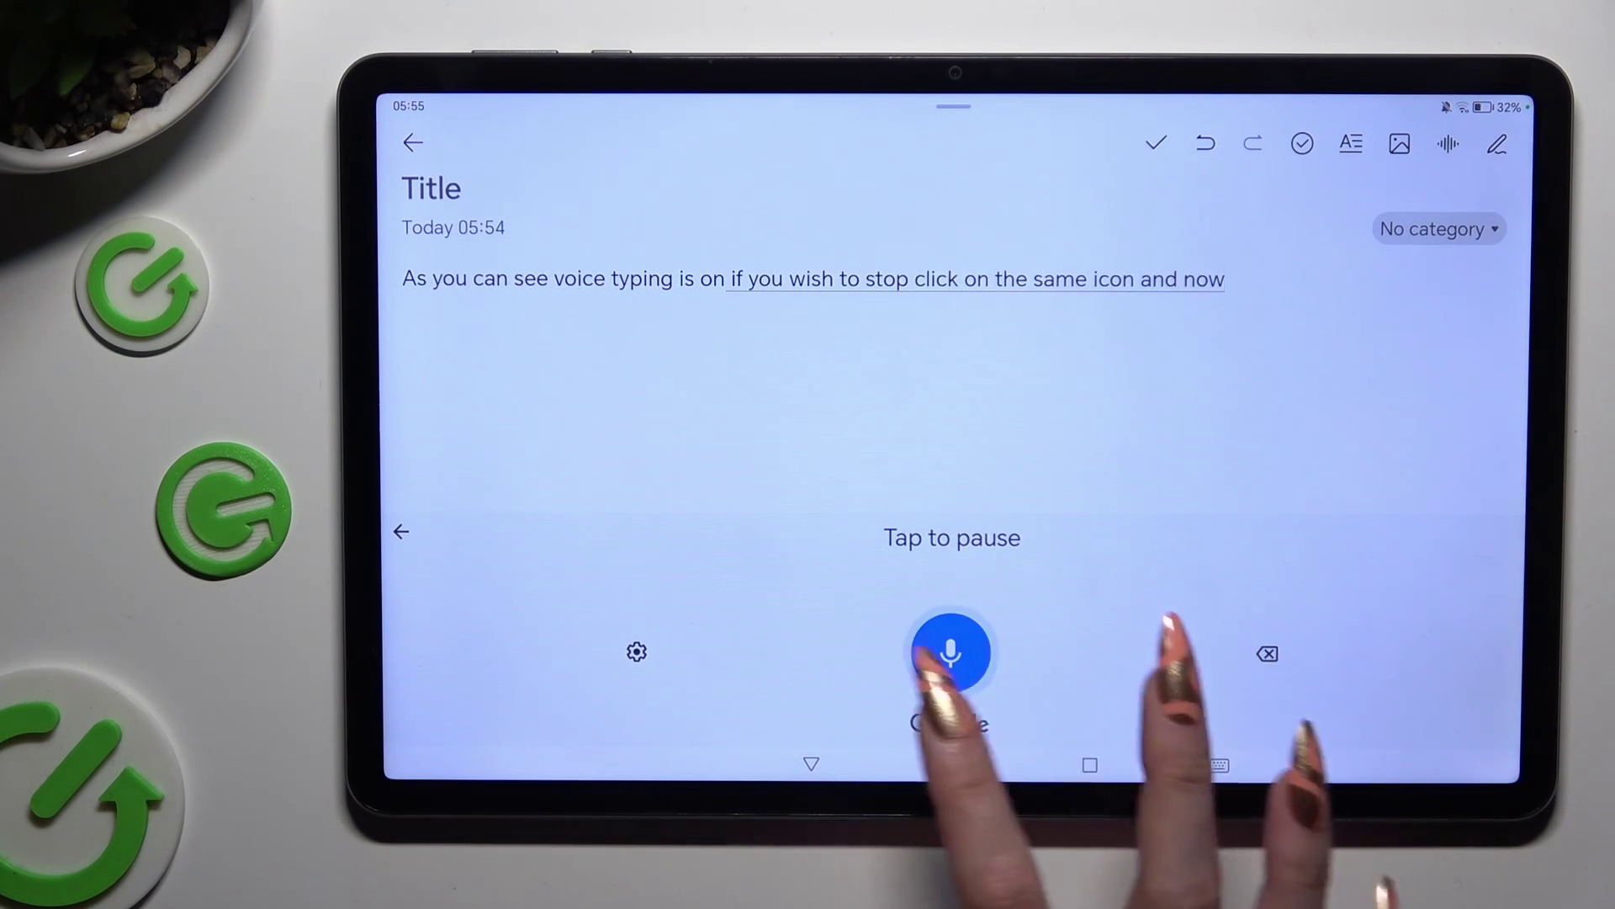
left_click(950, 652)
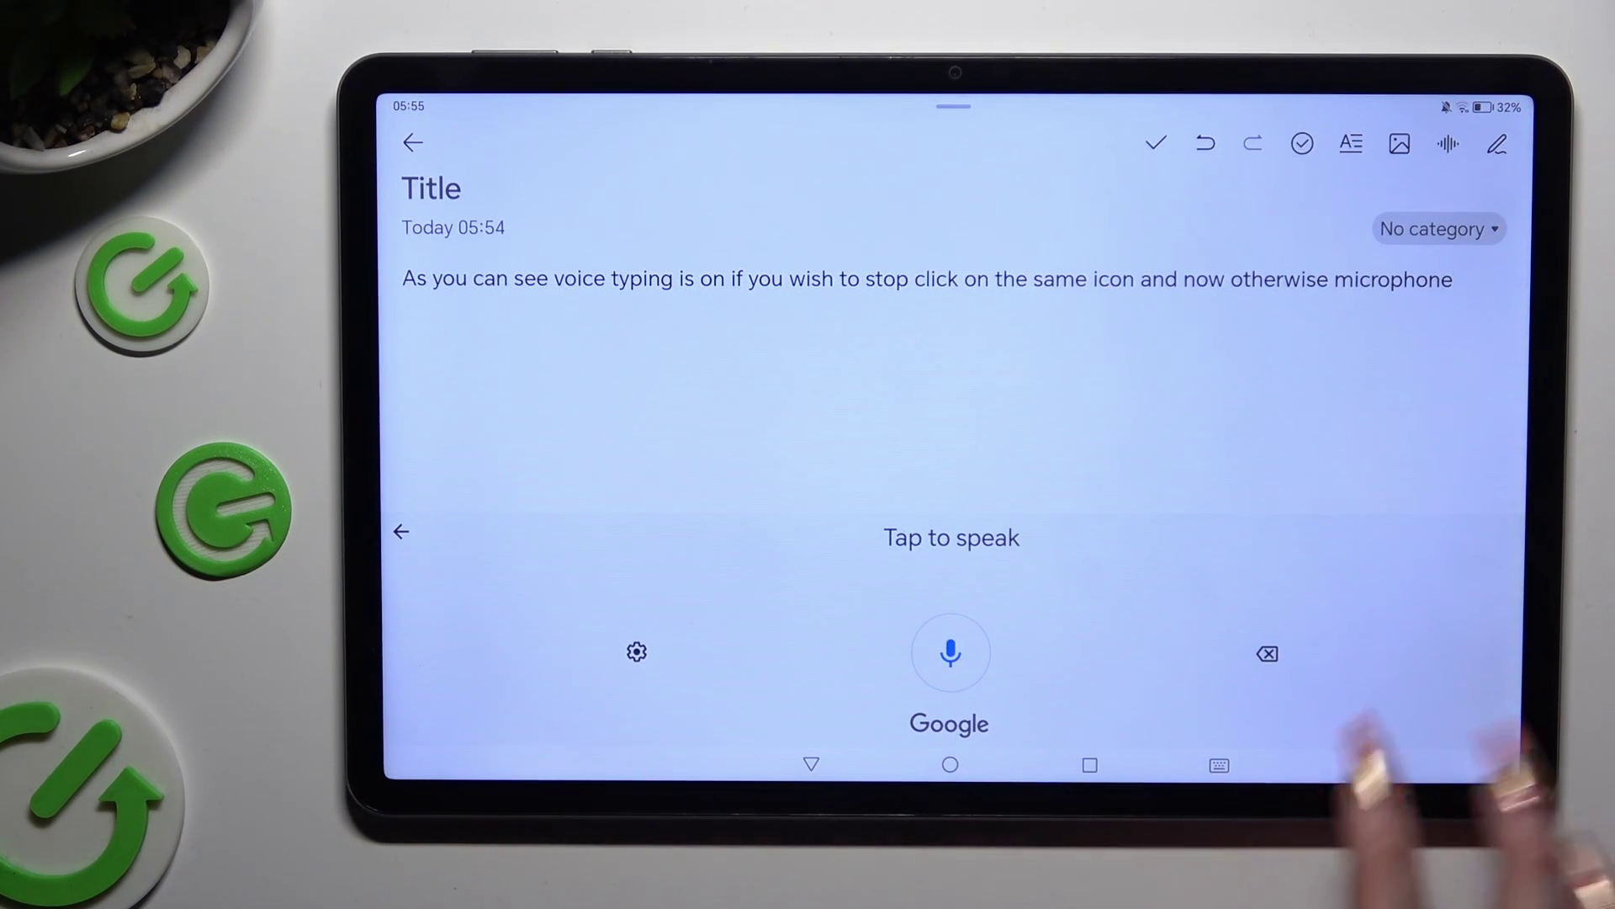
left_click(1267, 653)
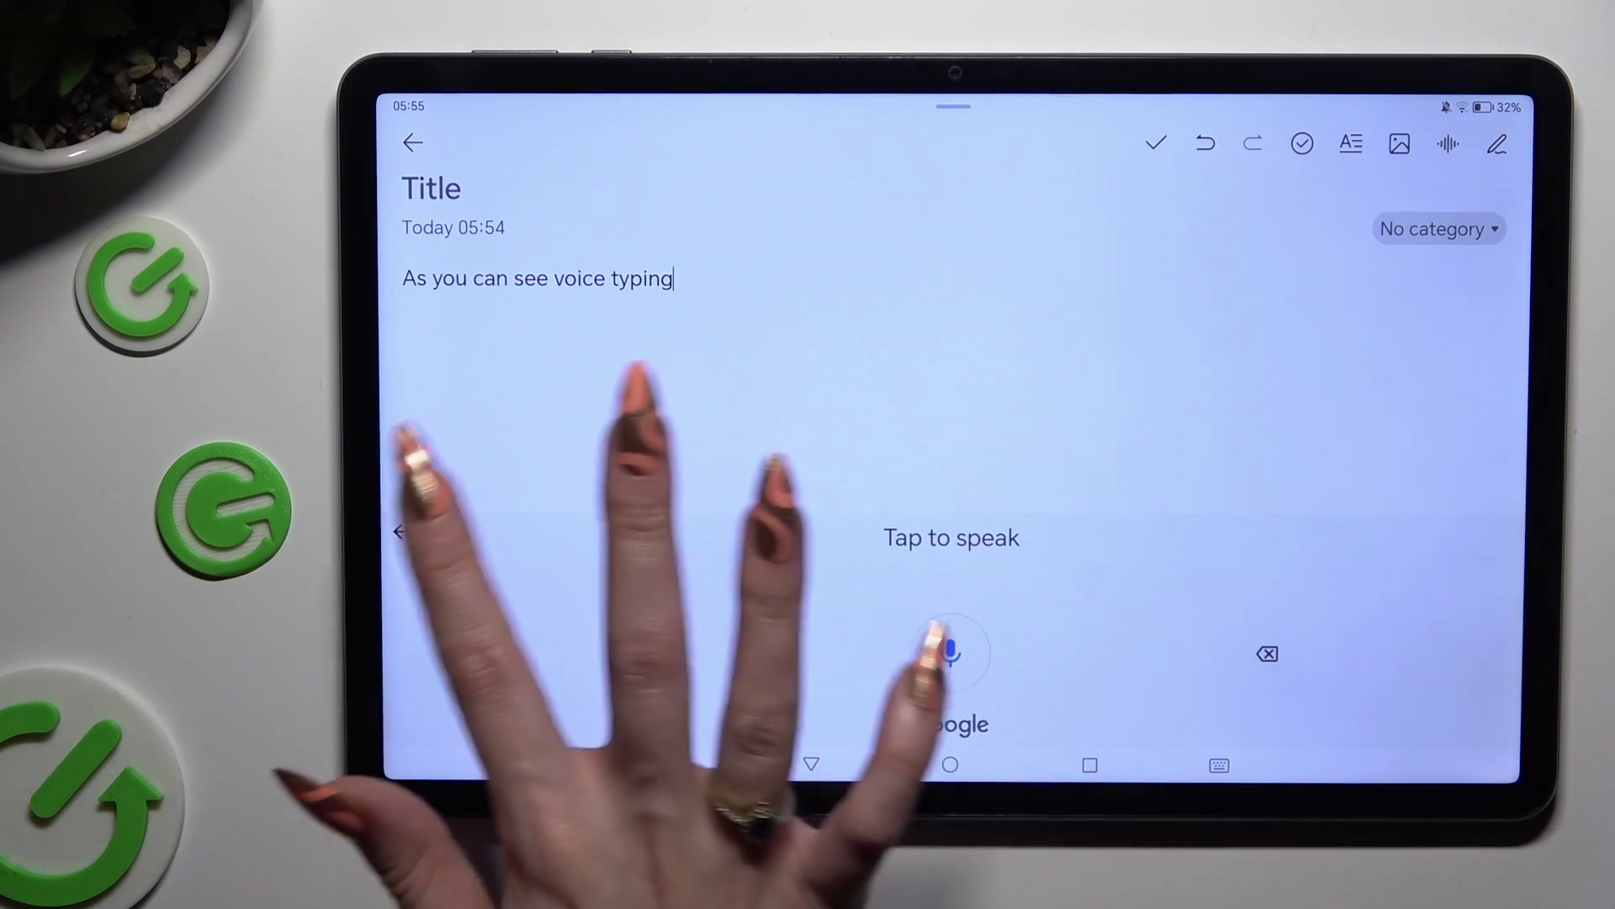
Step: Dictate a second sentence ending 'leave a like comment and subscribe', then pause voice input
left_click(812, 762)
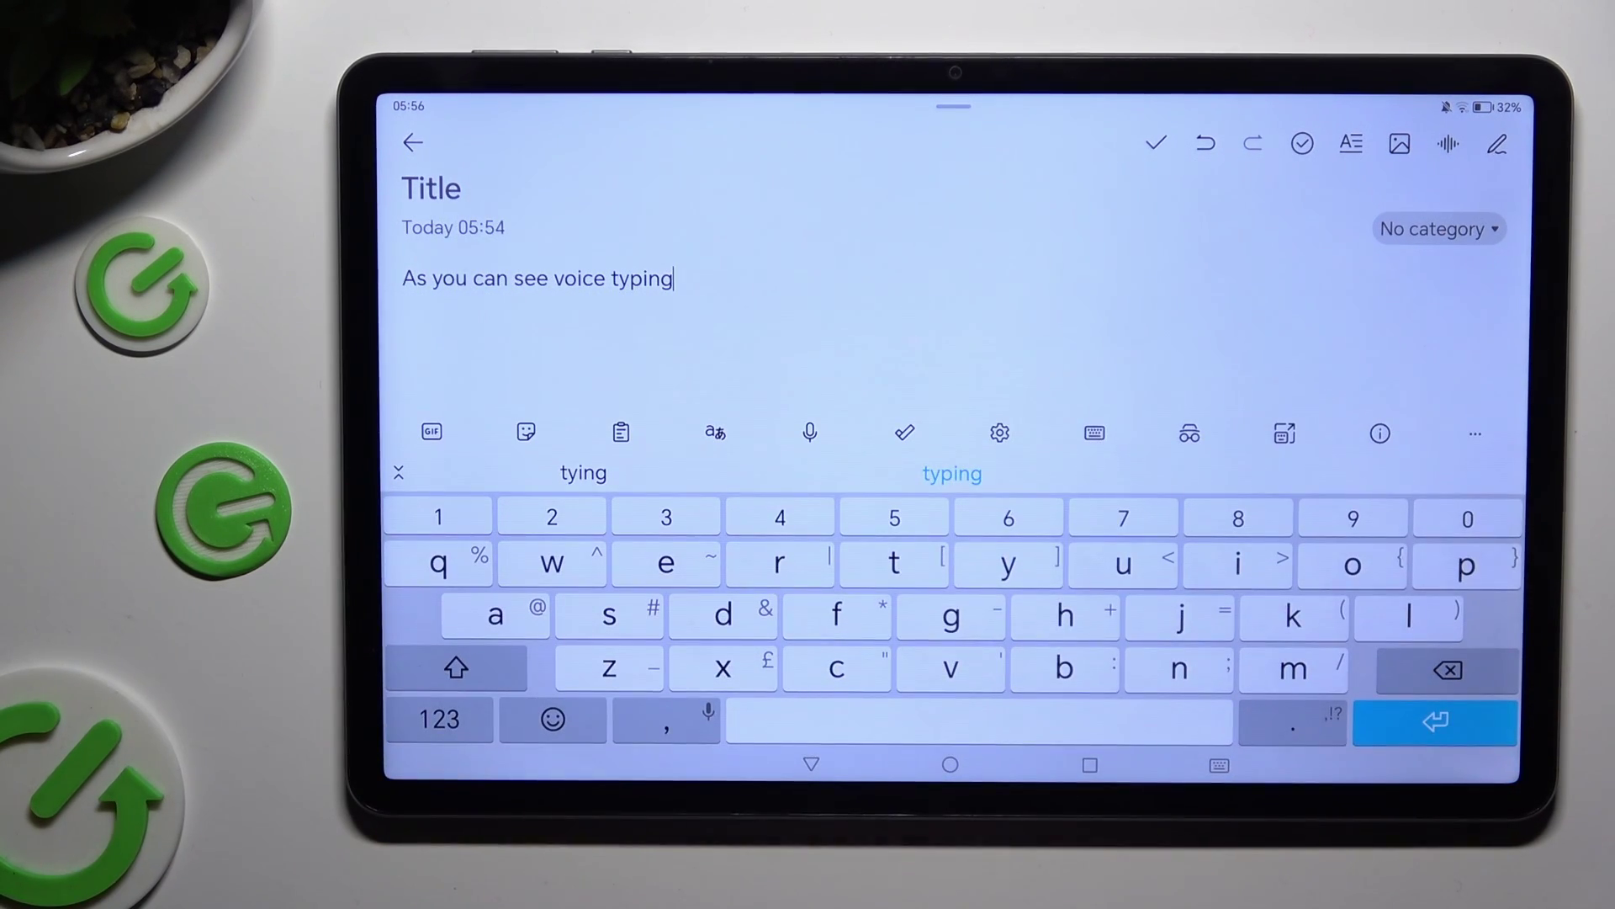
left_click(707, 714)
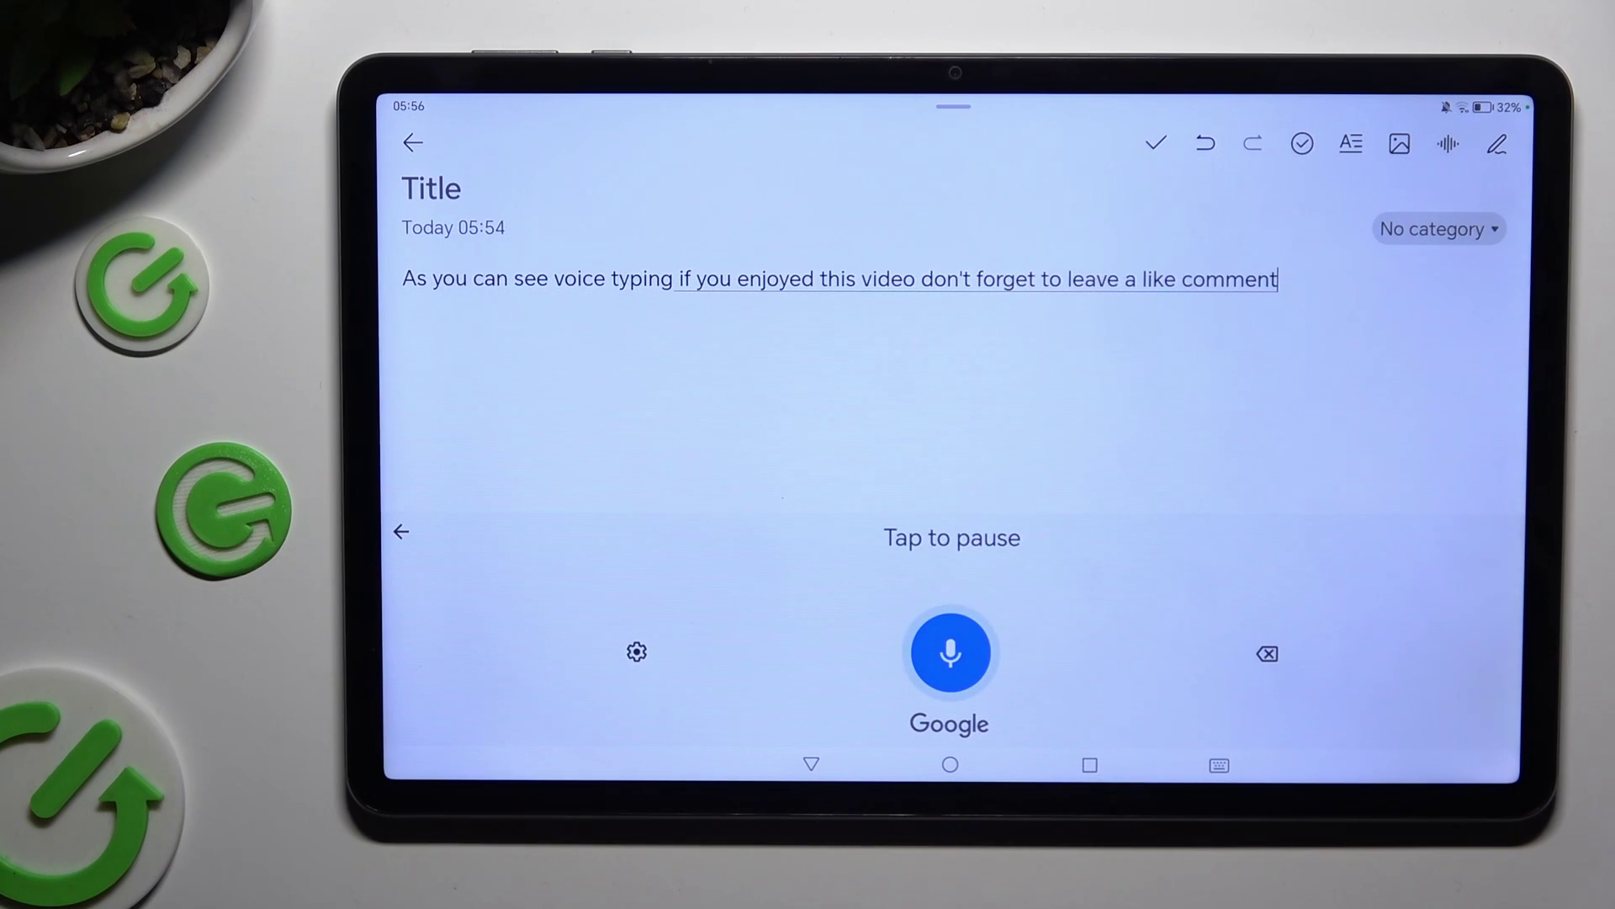
left_click(951, 652)
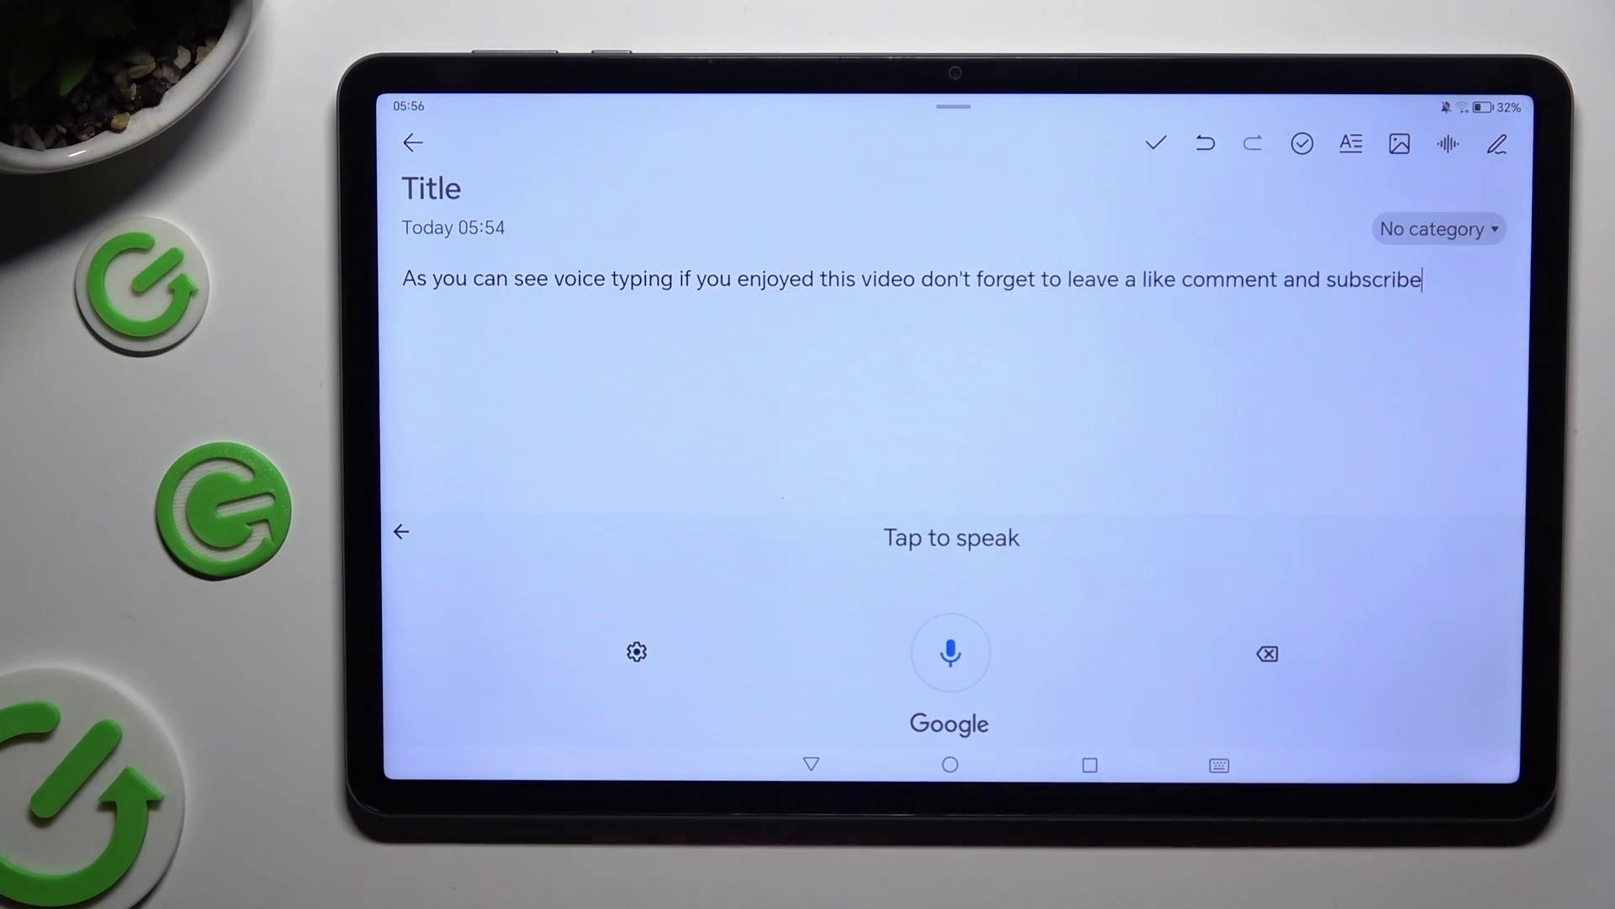